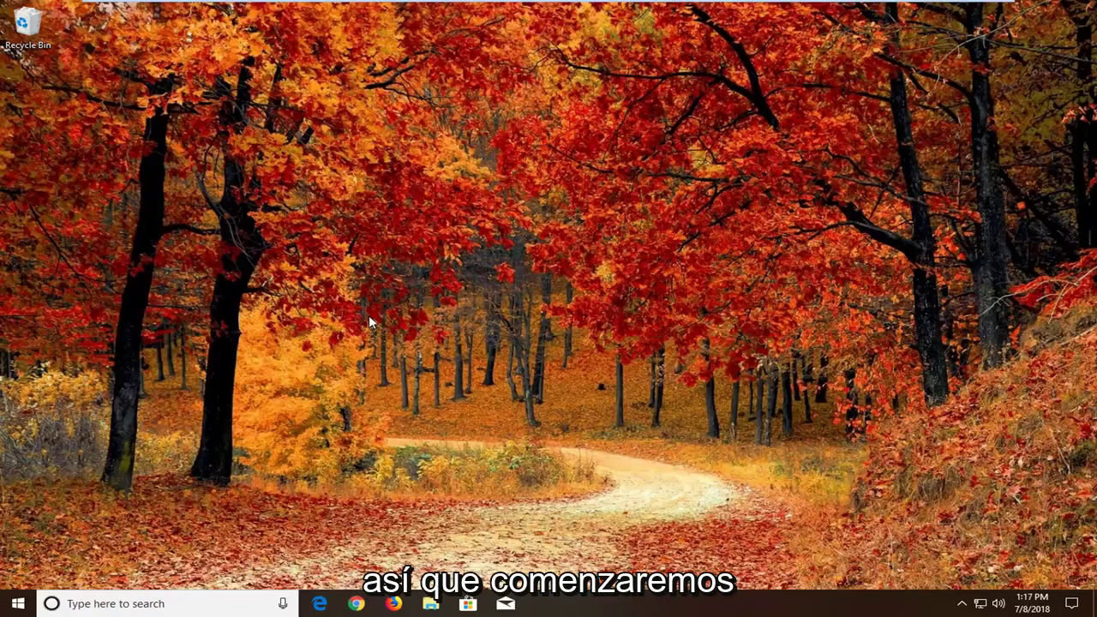
Open the Services console and select the Function Discovery Resource Publication service.
click(10, 603)
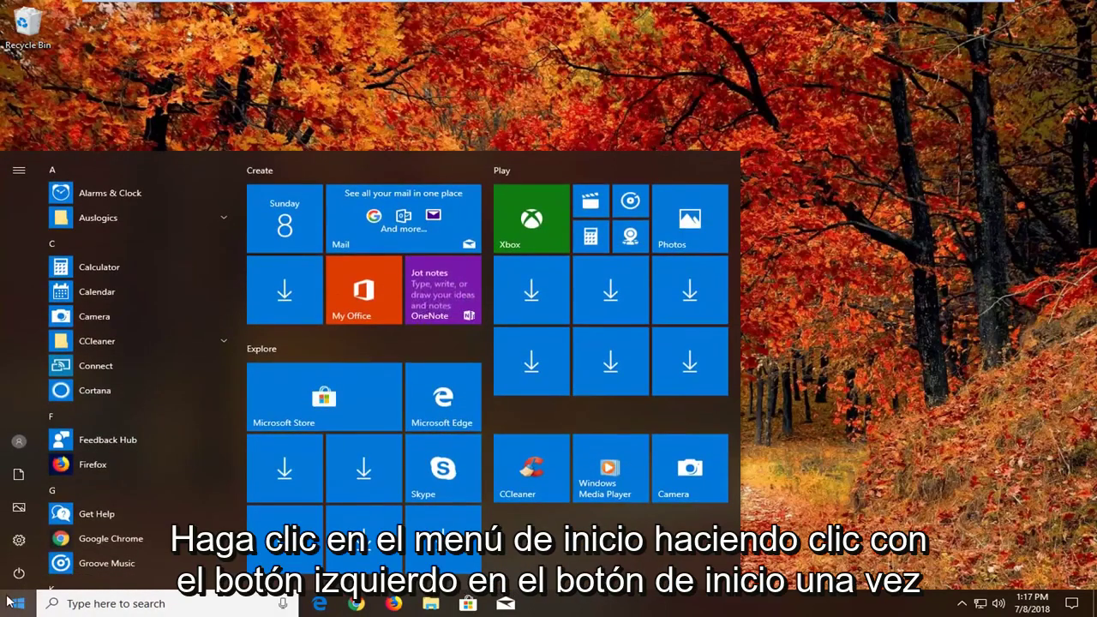
text(services)
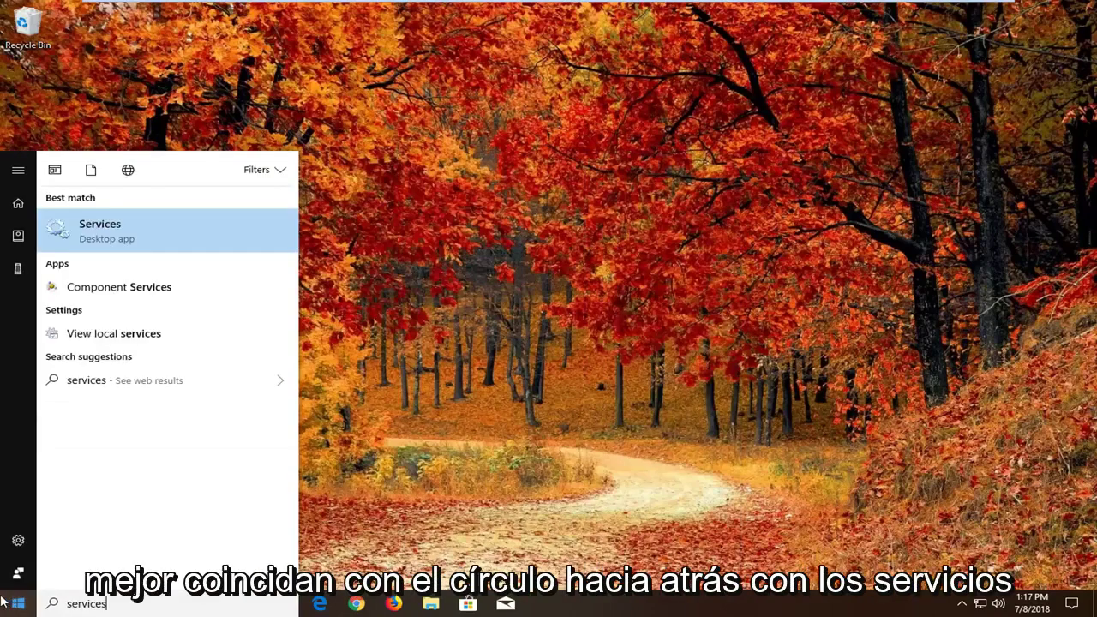
click(104, 237)
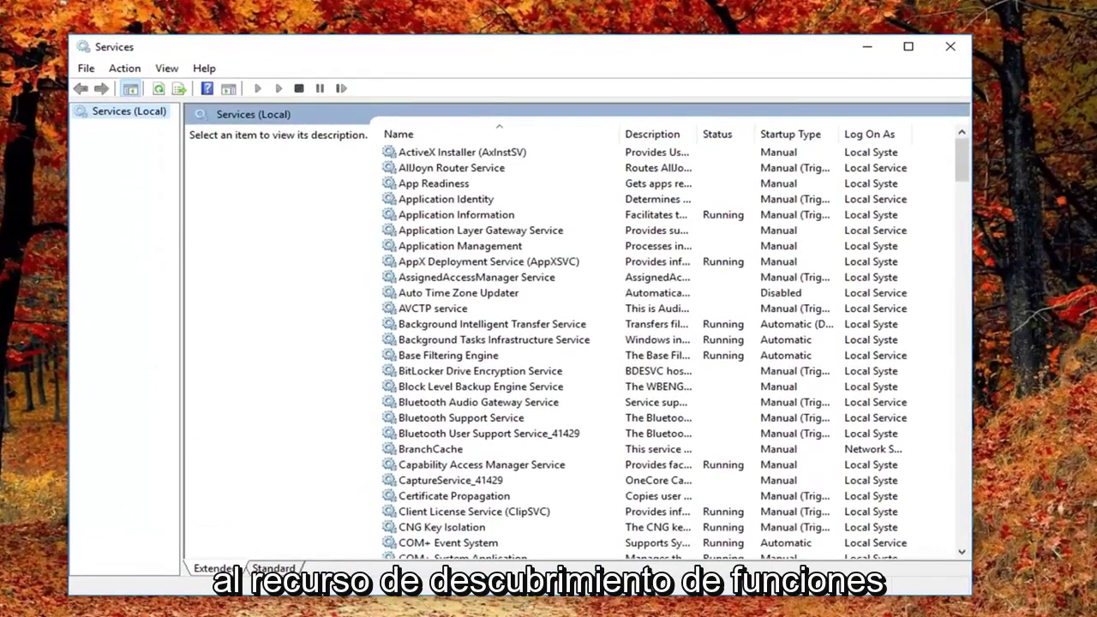
click(495, 356)
scroll(489, 385, down, 10)
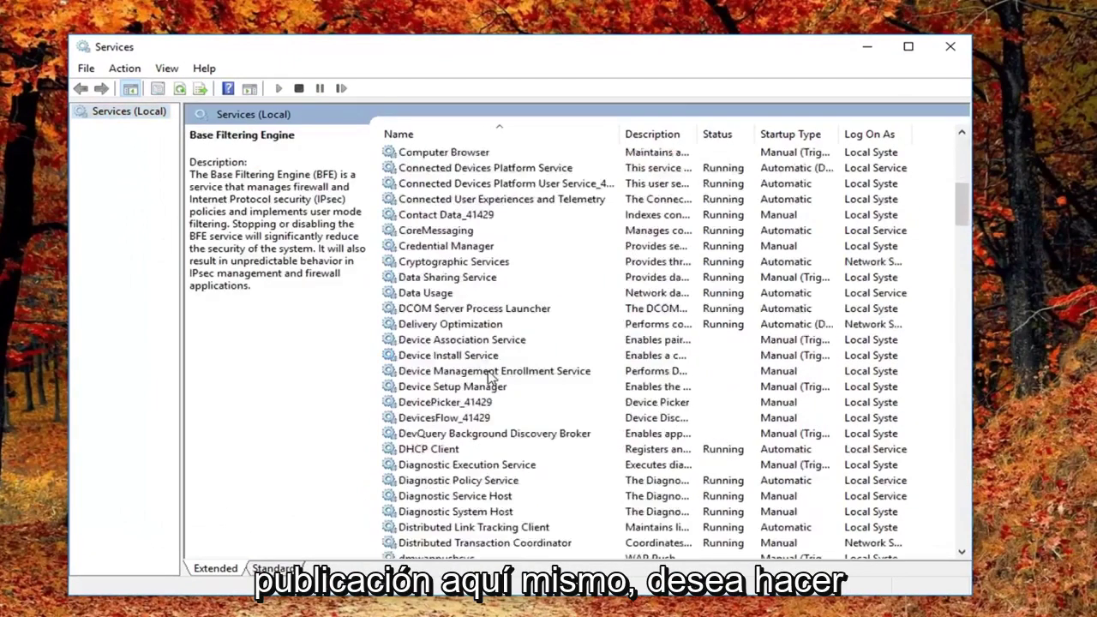
scroll(452, 418, down, 7)
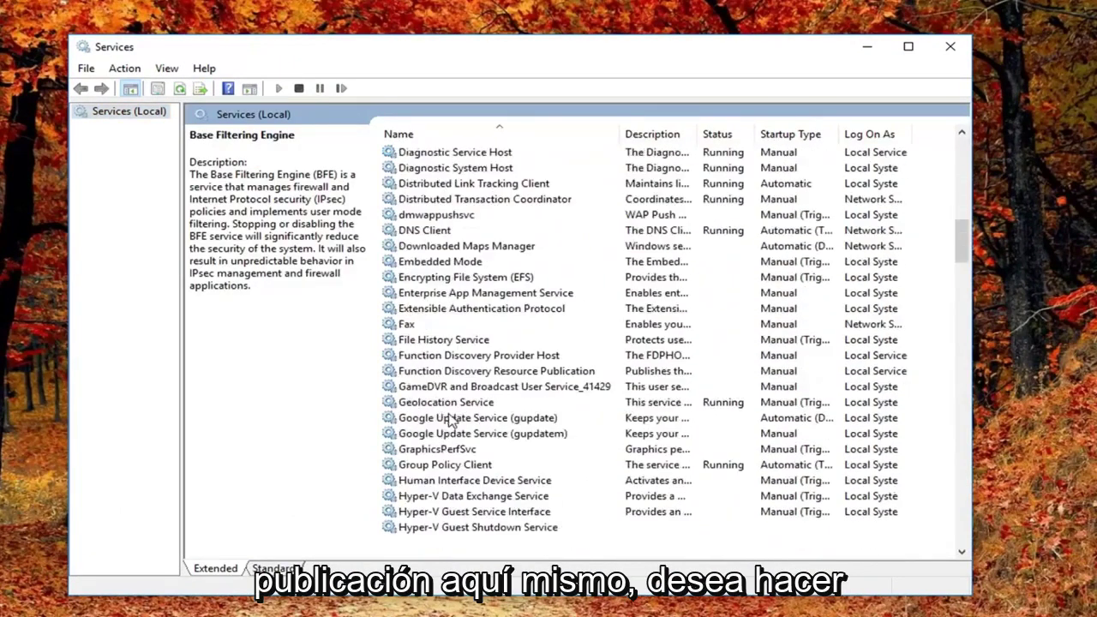
click(423, 373)
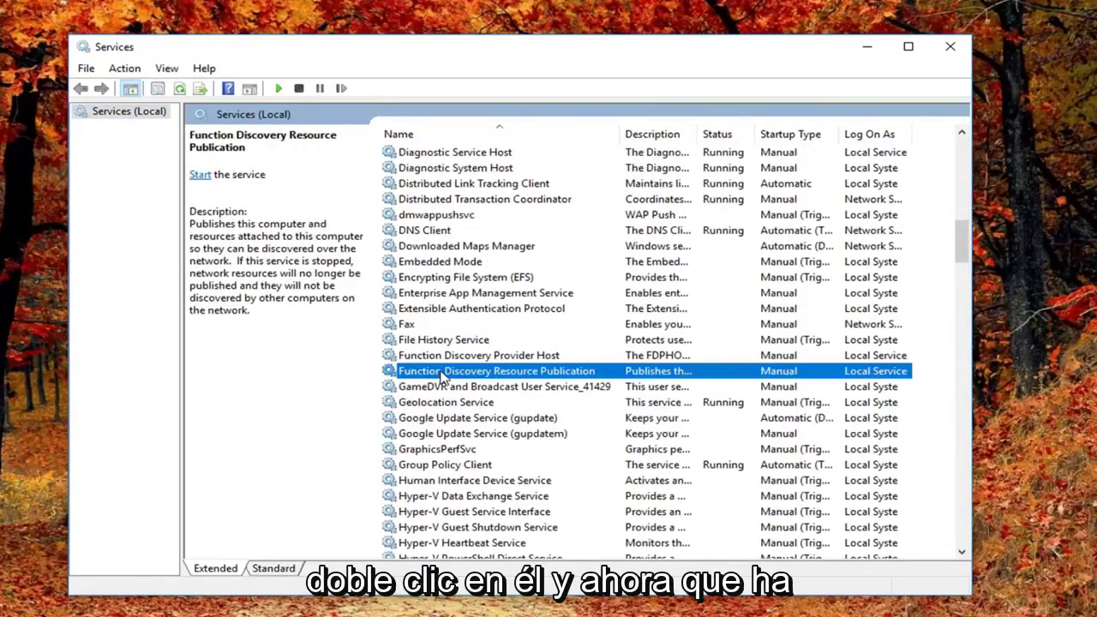
Set Function Discovery Resource Publication's startup type to Automatic (Delayed Start) and save it.
double_click(423, 371)
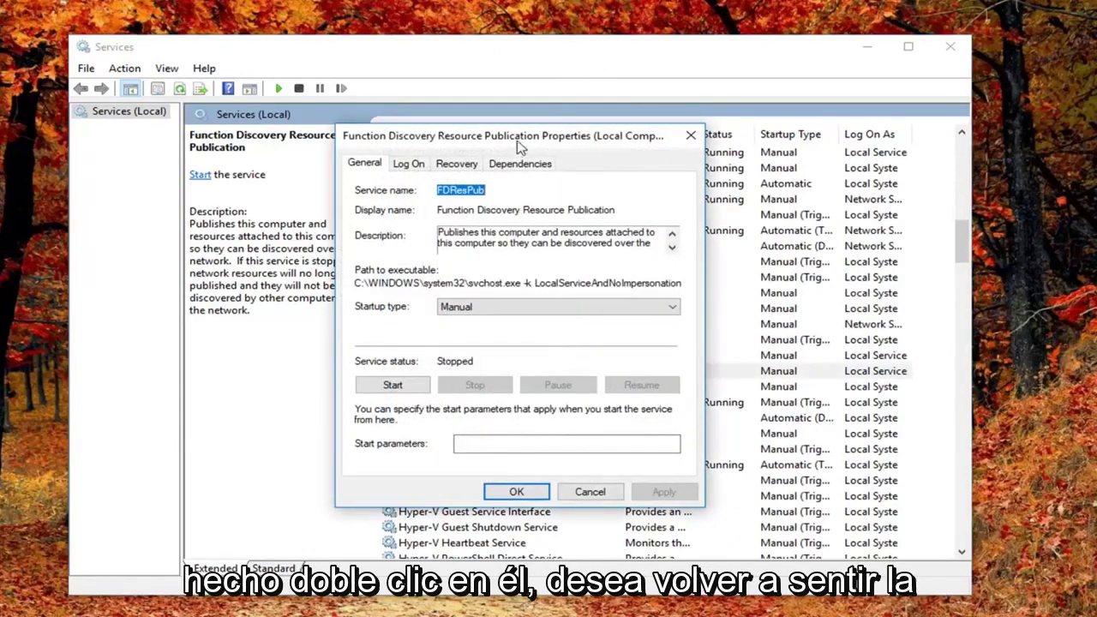
drag(519, 141, 639, 127)
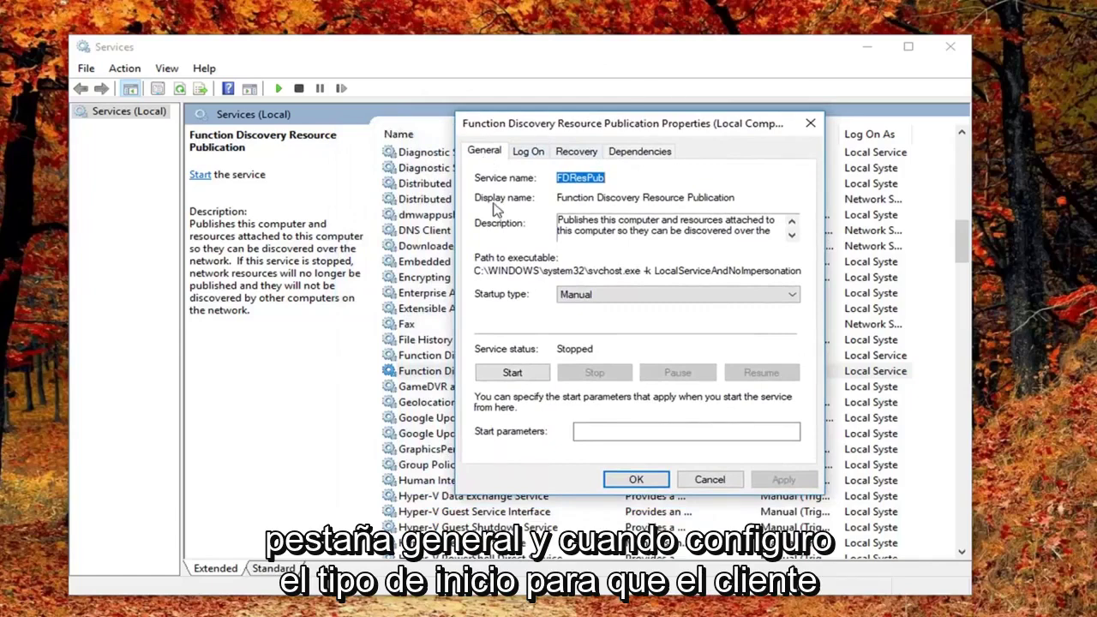
click(614, 295)
click(605, 309)
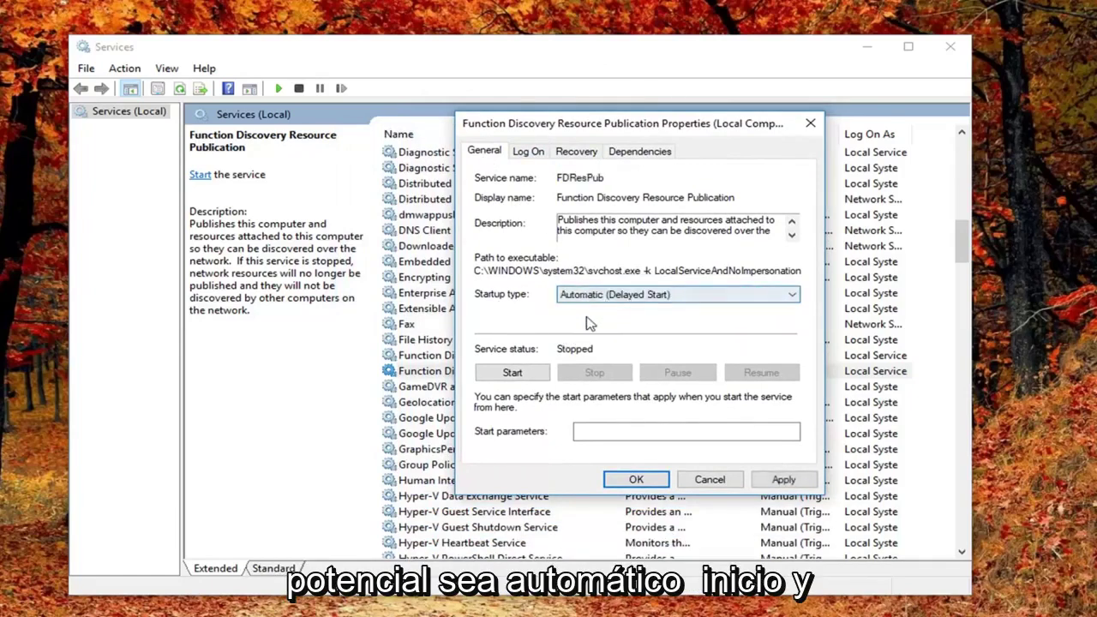
click(783, 479)
click(634, 477)
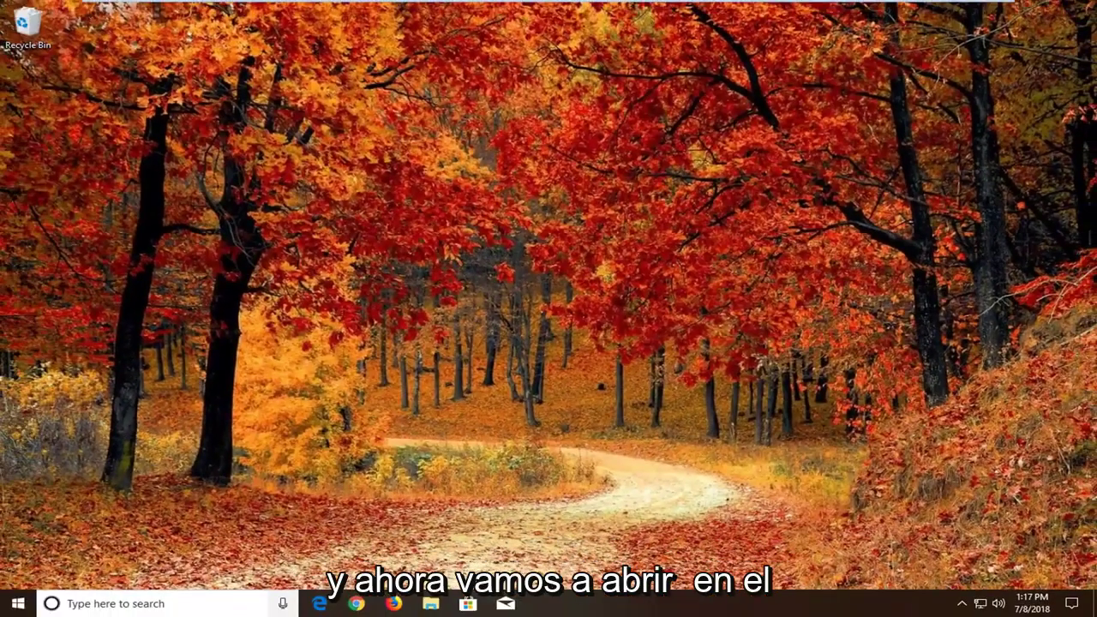
Search Start for 'windows update' and open the Windows Update settings page.
click(16, 604)
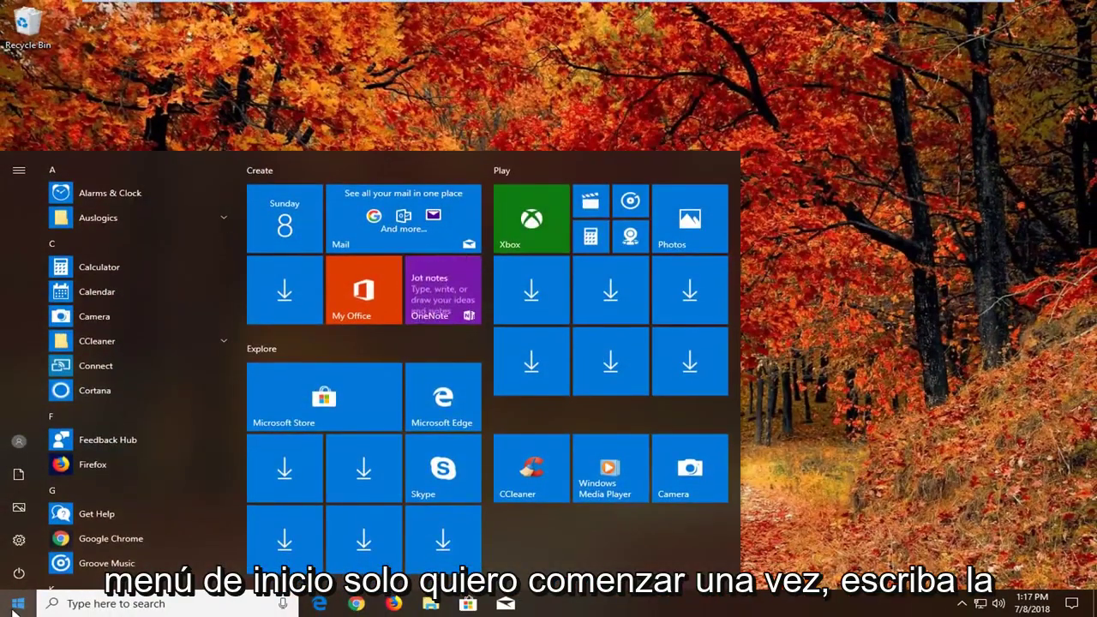
text(windows update)
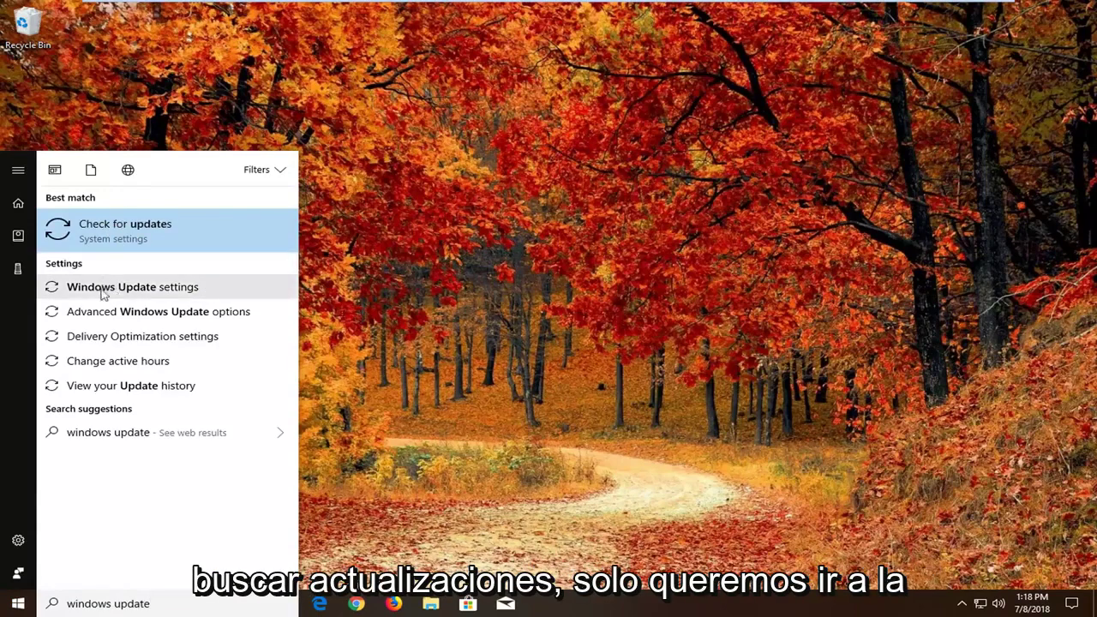
click(137, 288)
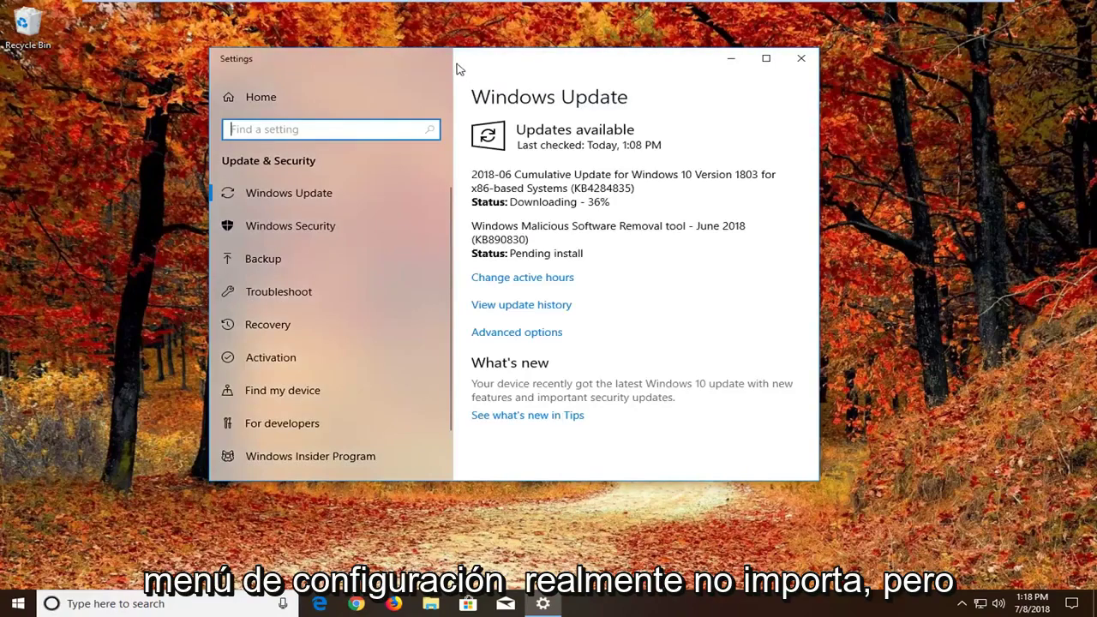
drag(457, 69, 548, 85)
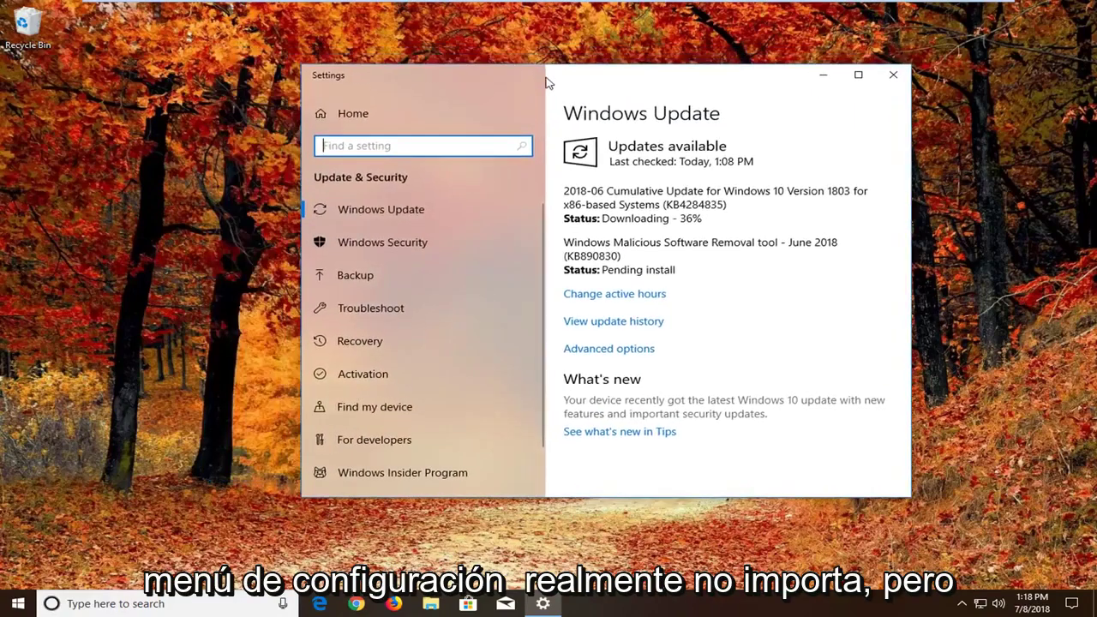
Turn Allow downloads from other PCs Off under Advanced options > Delivery Optimization, then close Settings.
click(611, 351)
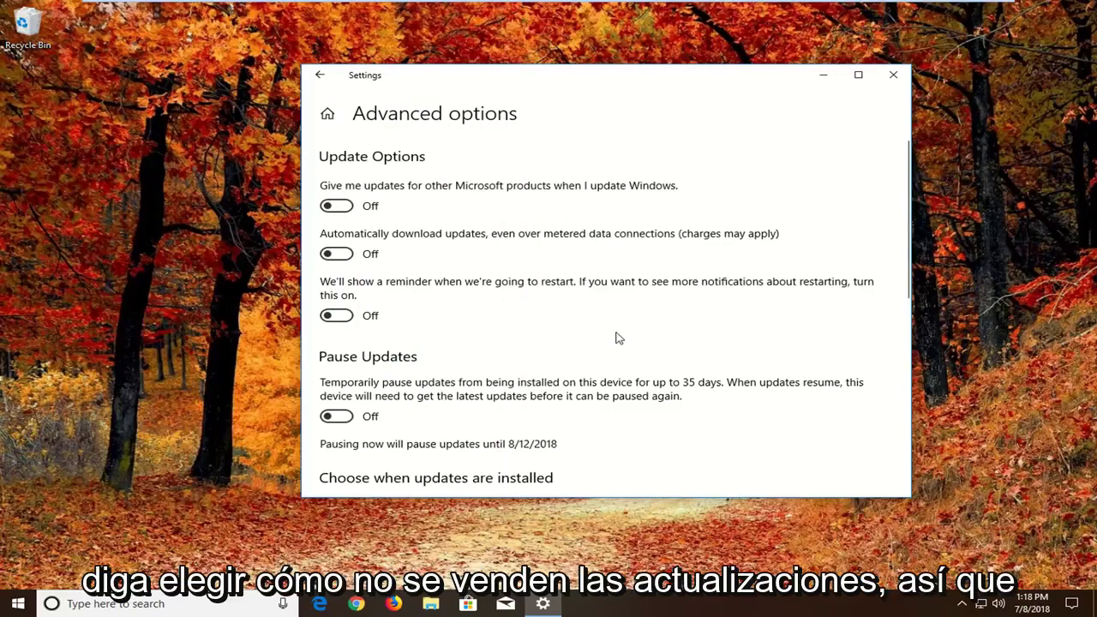
scroll(600, 334, down, 3)
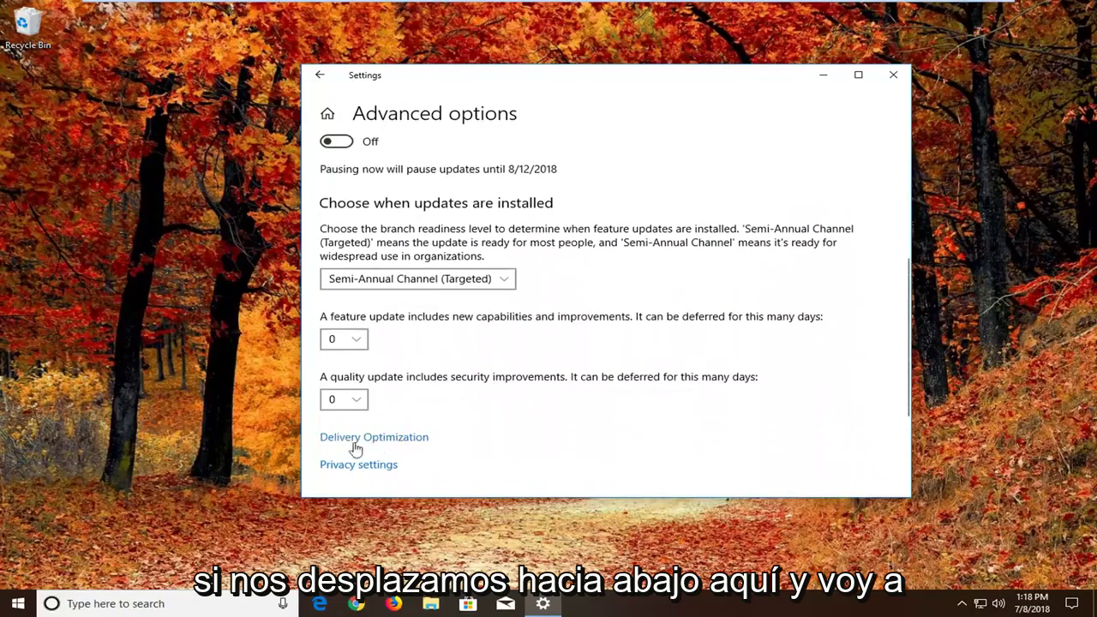
click(370, 437)
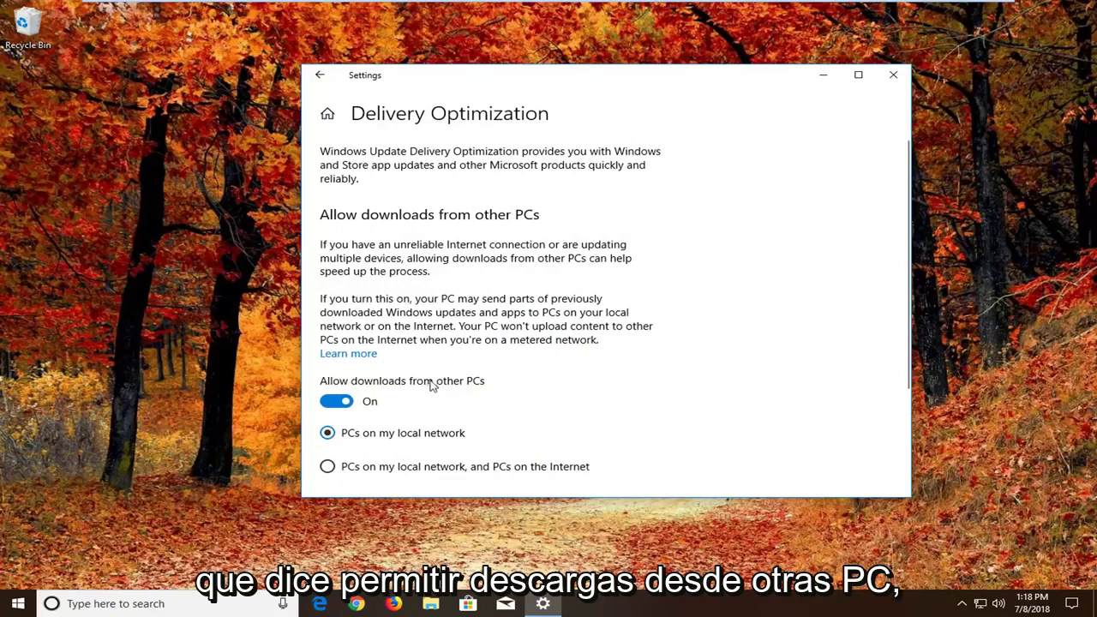
click(337, 404)
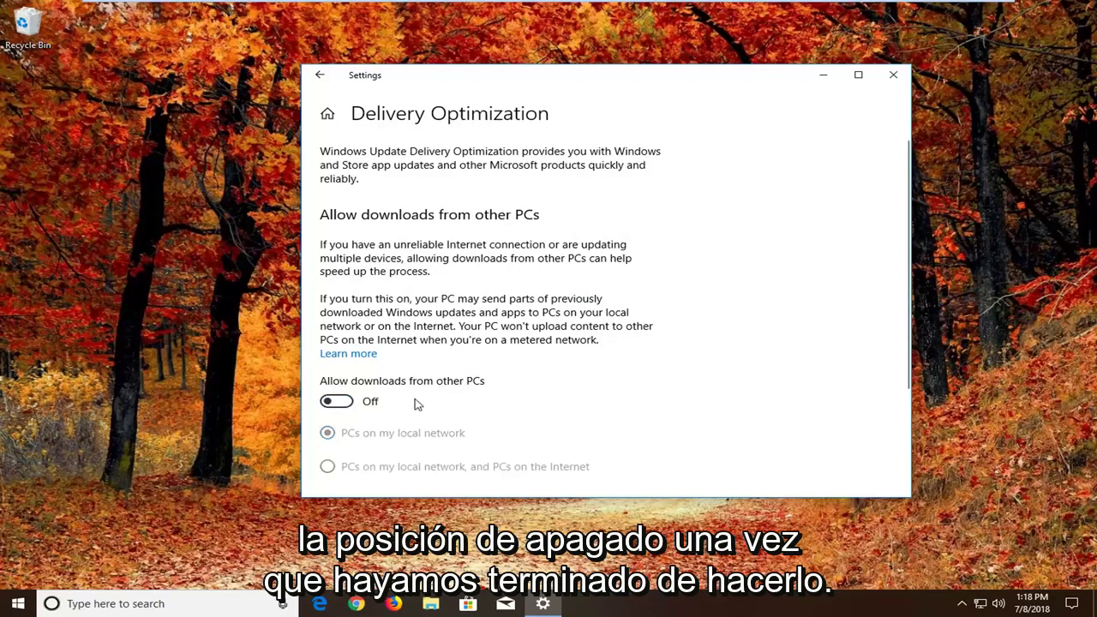
click(893, 78)
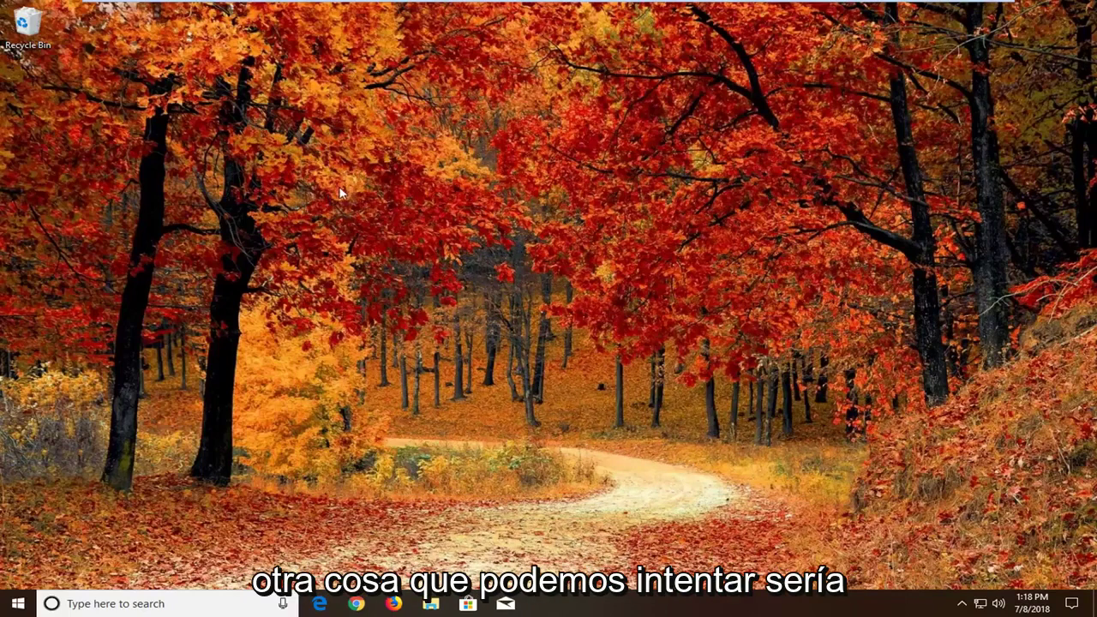
Open Troubleshoot settings and expand the Windows Store Apps troubleshooter at the bottom.
click(22, 603)
text(teroub)
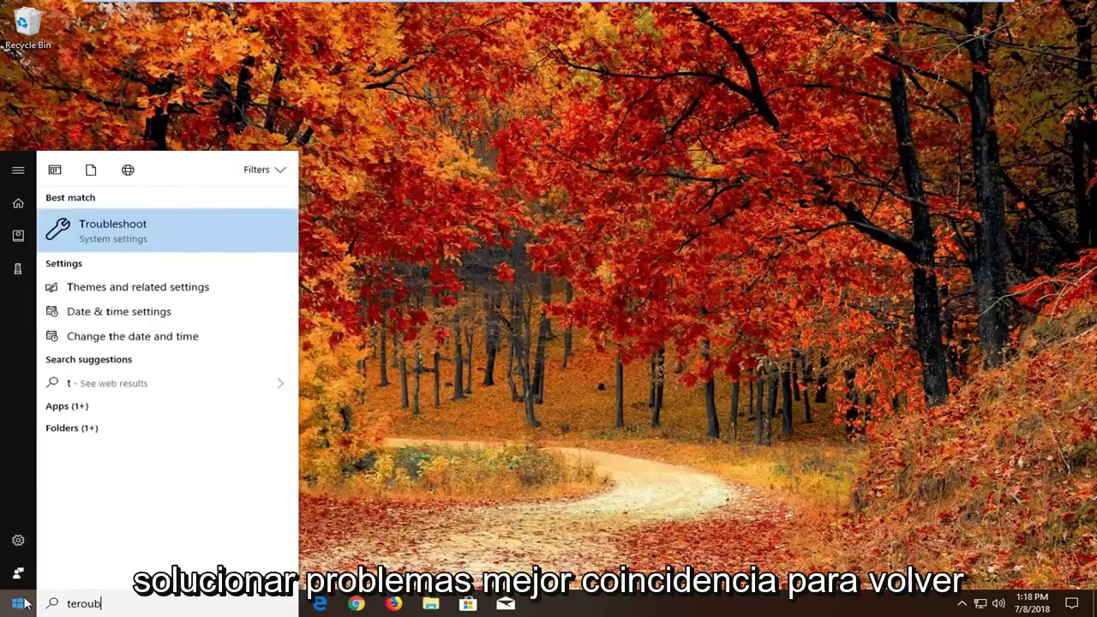
text(leshoot)
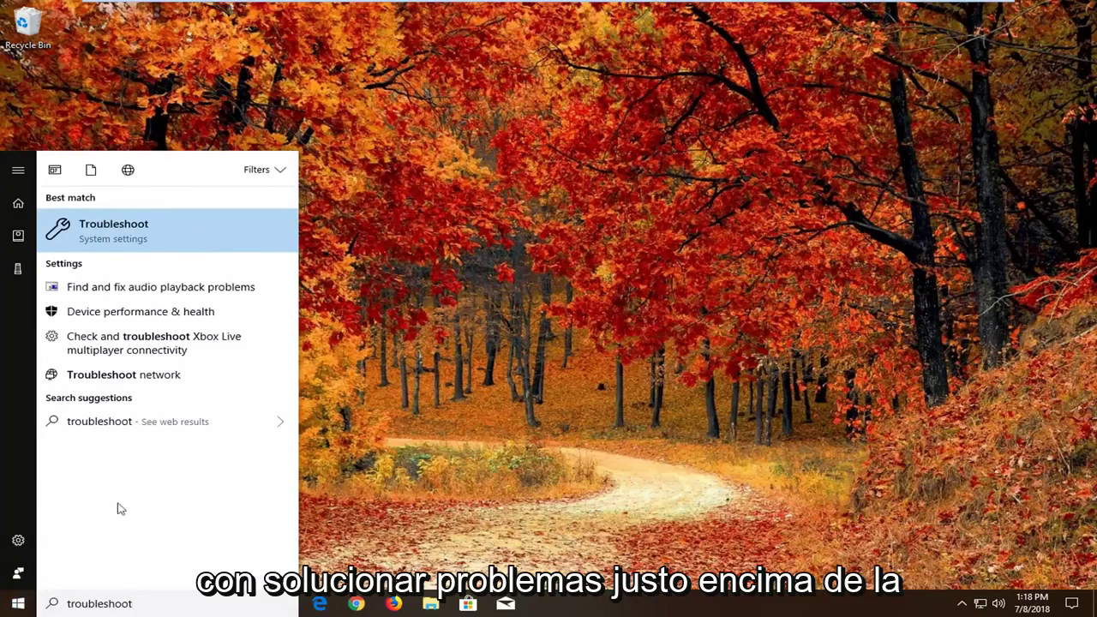
click(129, 230)
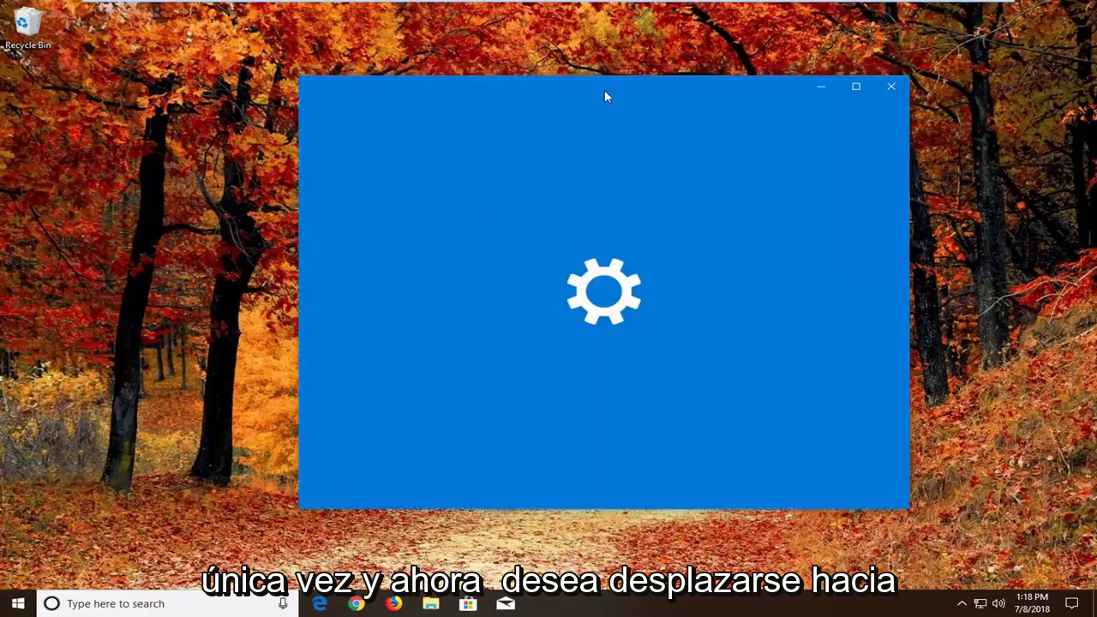
scroll(754, 293, down, 3)
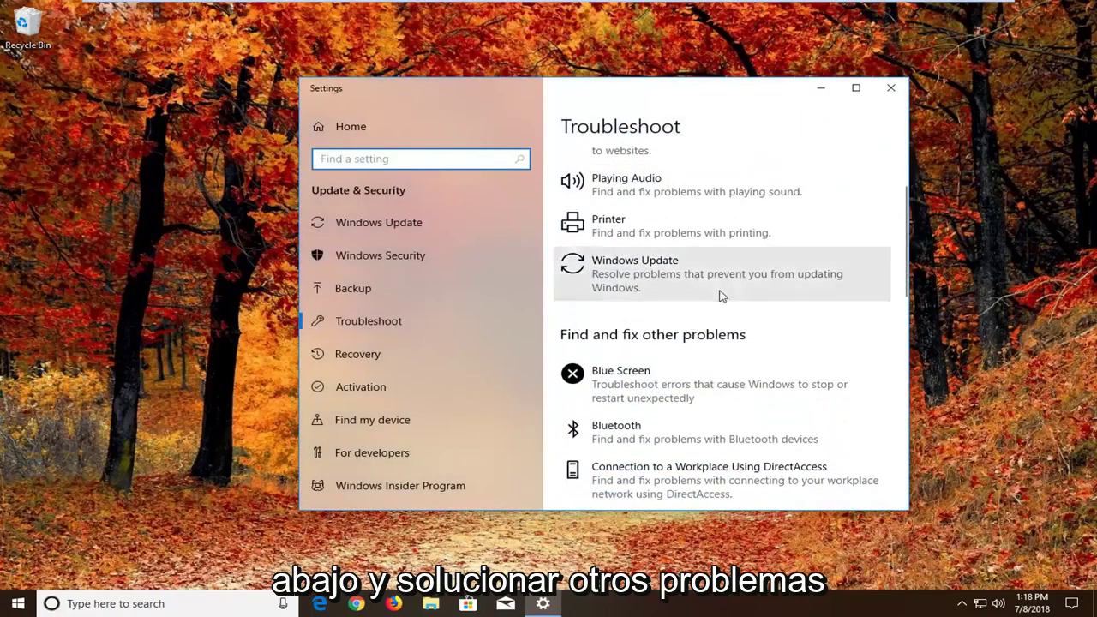
scroll(719, 295, down, 10)
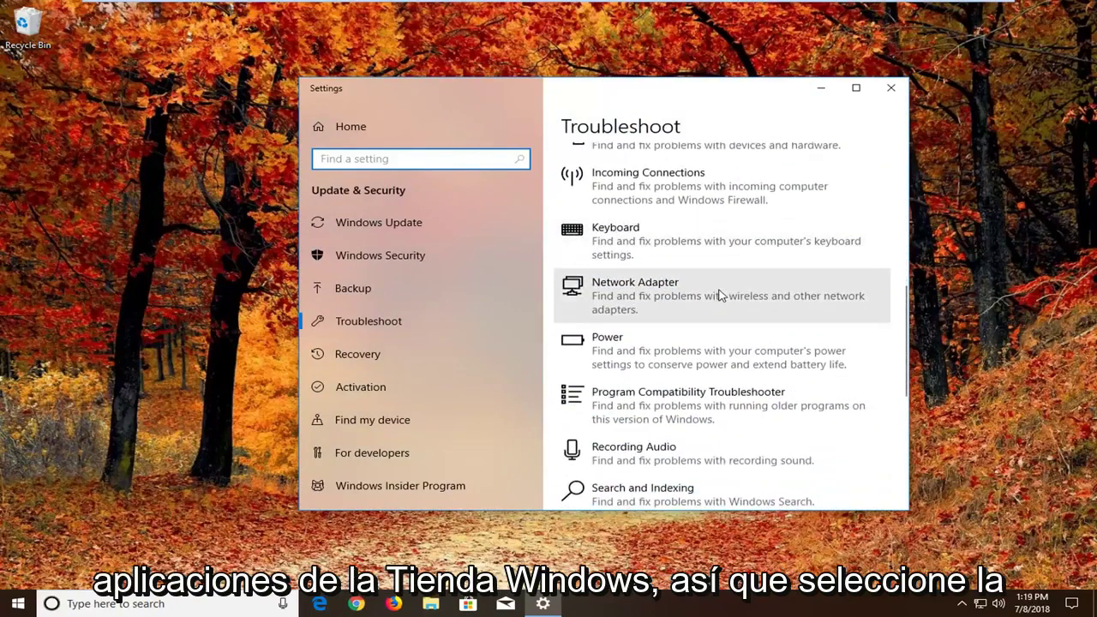
scroll(718, 295, down, 10)
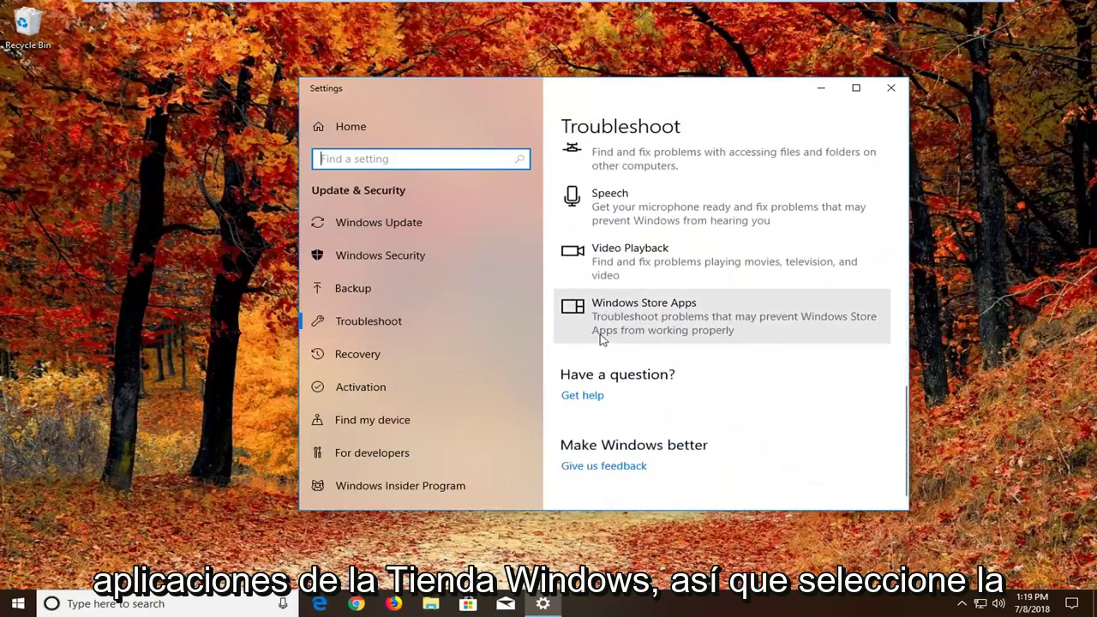
click(658, 317)
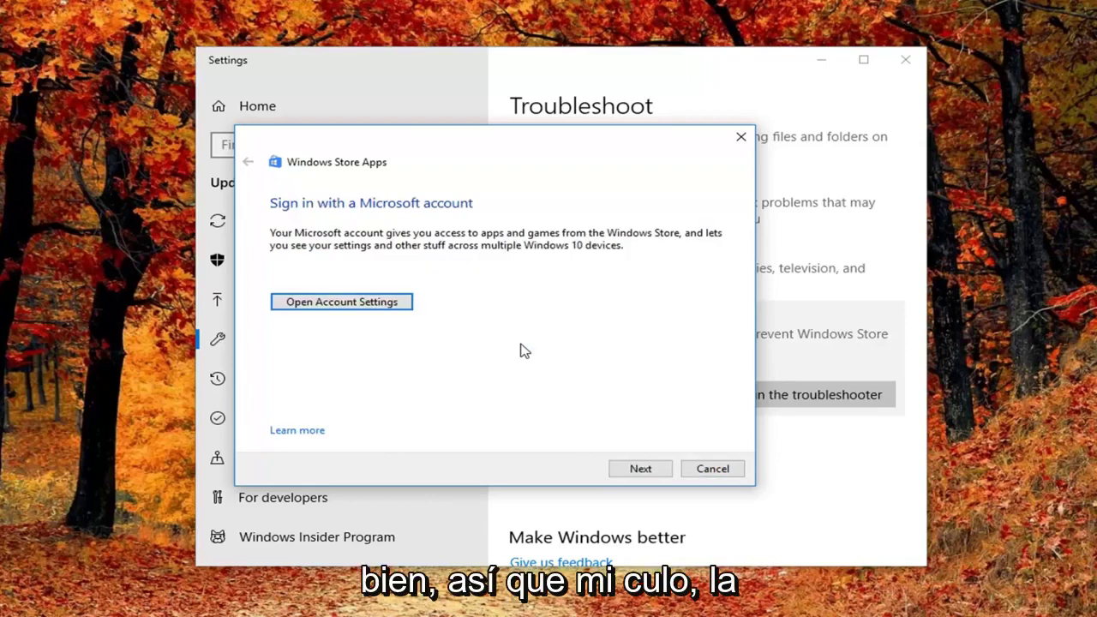
Skip the Microsoft account and Reset an app pages, then close the finished troubleshooter.
click(624, 471)
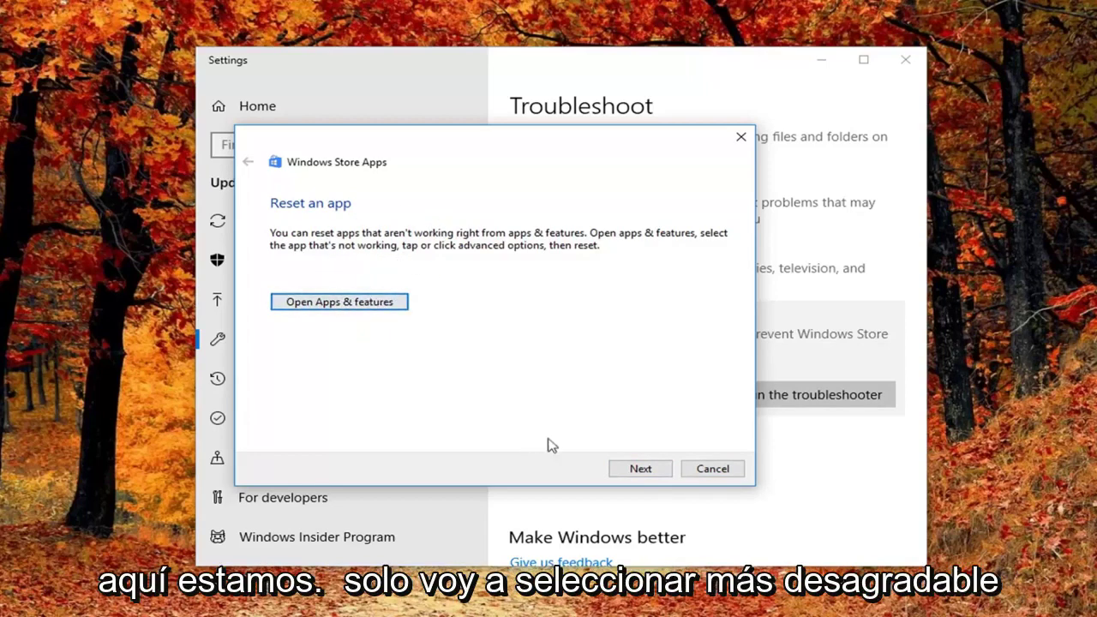
click(641, 472)
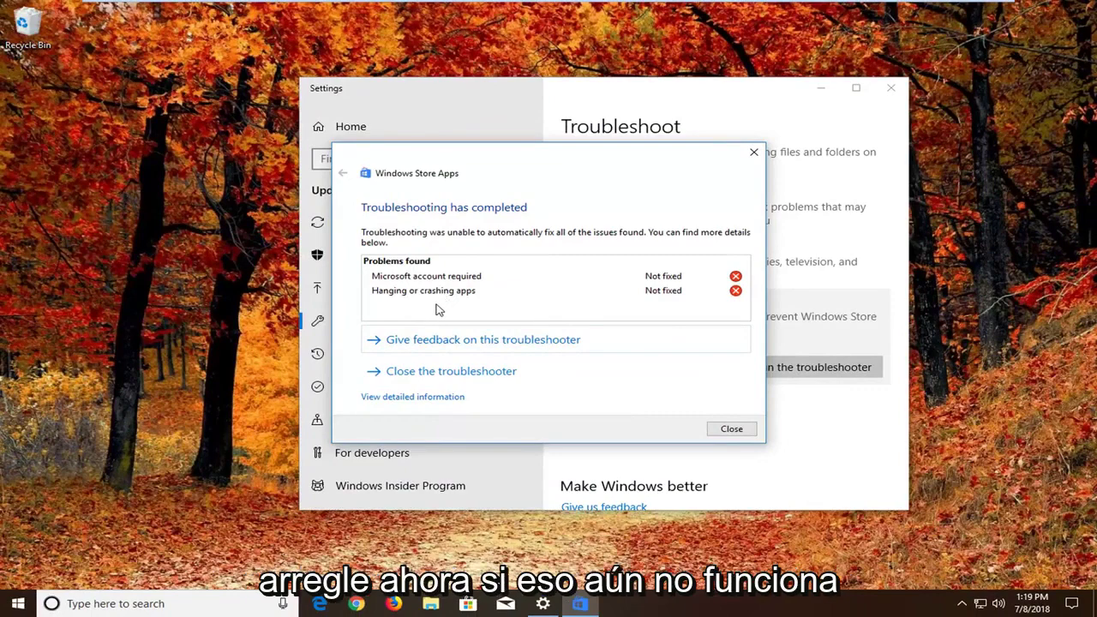
click(743, 432)
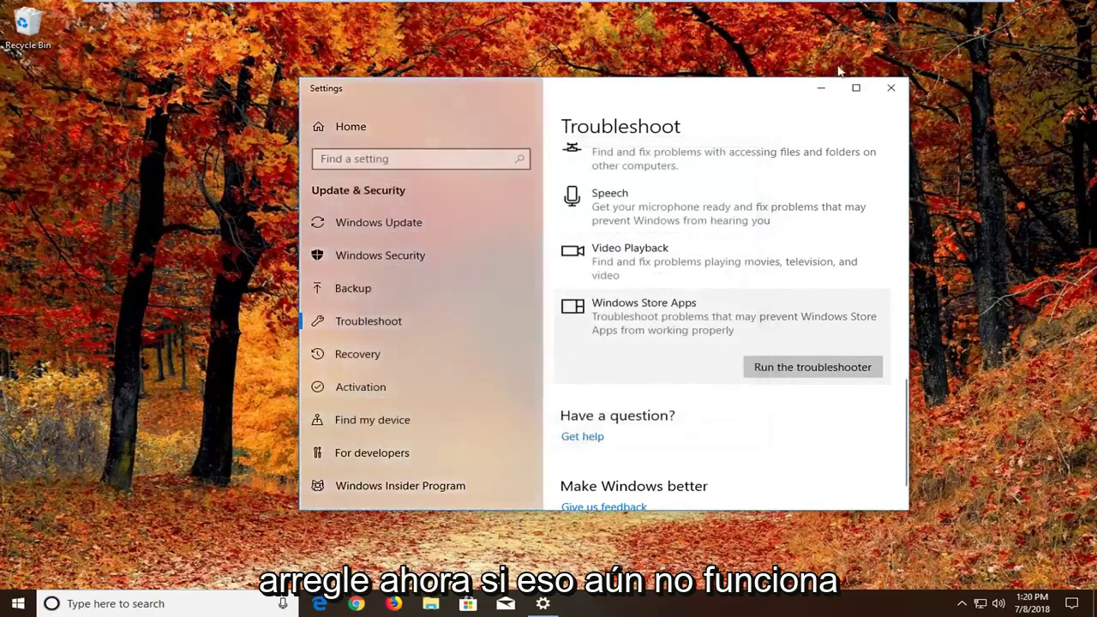
Close Settings and launch Component Services from a Start search.
click(891, 88)
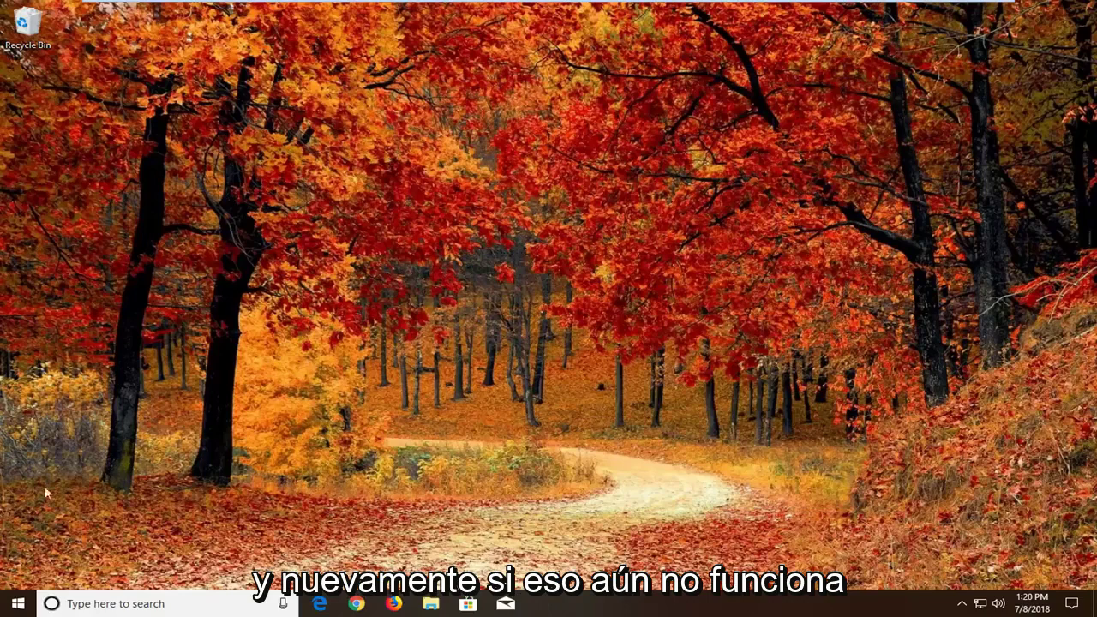
click(14, 605)
text(c)
key(BackSpace)
text(component services)
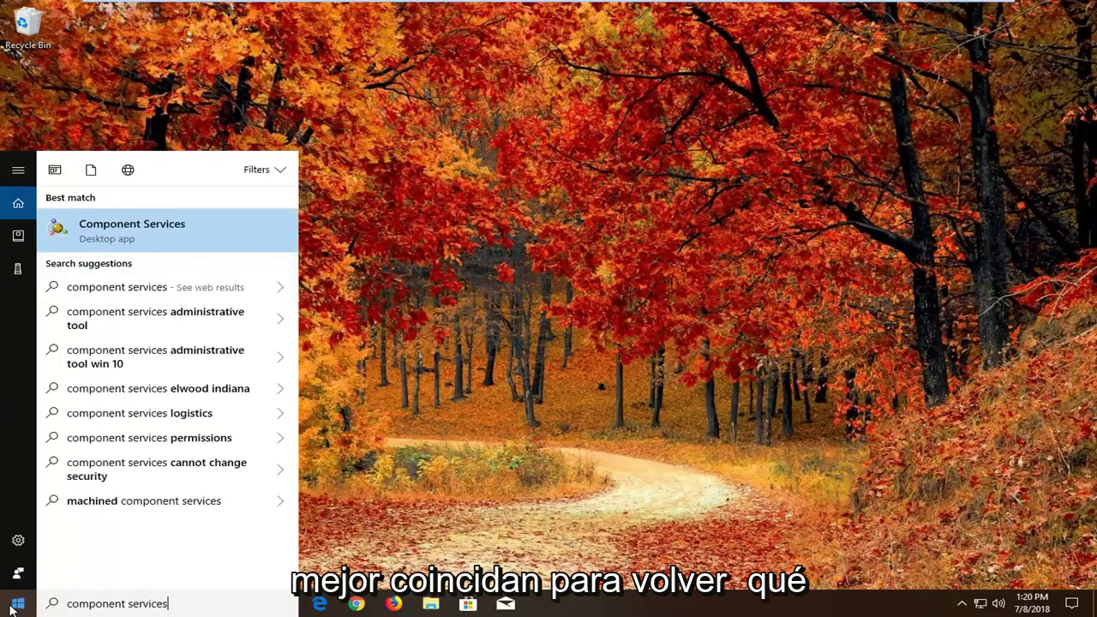
click(100, 233)
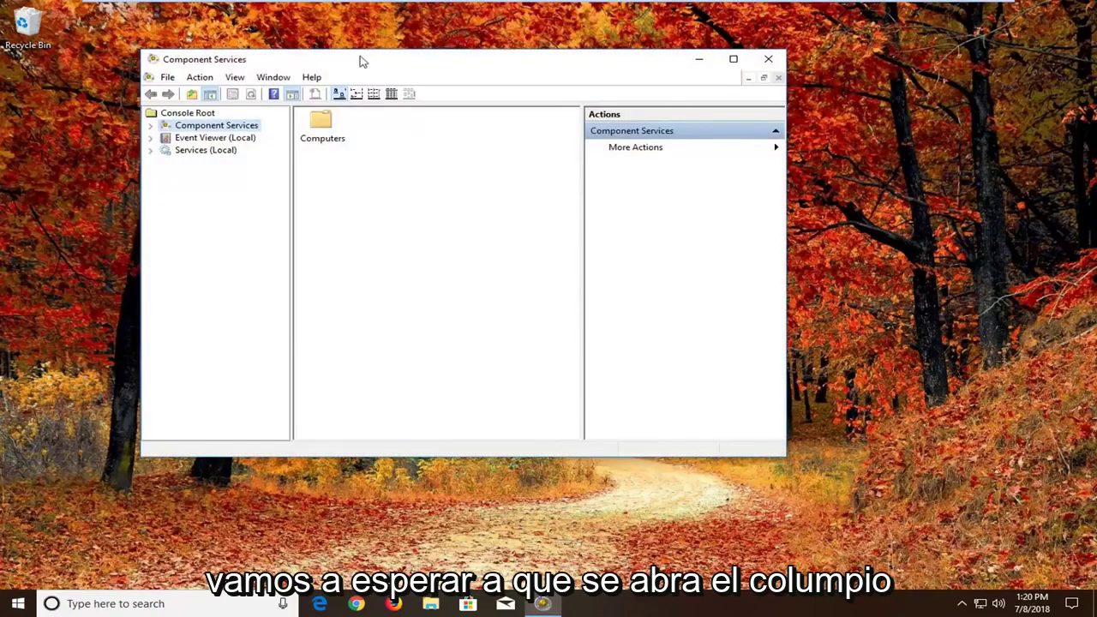
drag(358, 61, 467, 95)
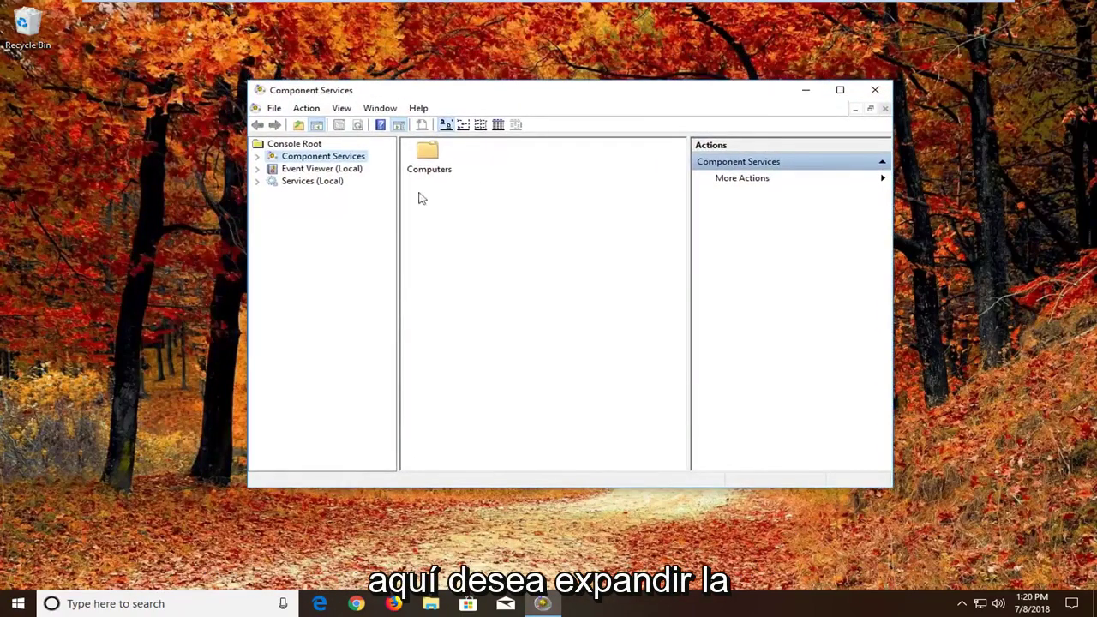
Open the properties of My Computer under Component Services > Computers.
double_click(305, 162)
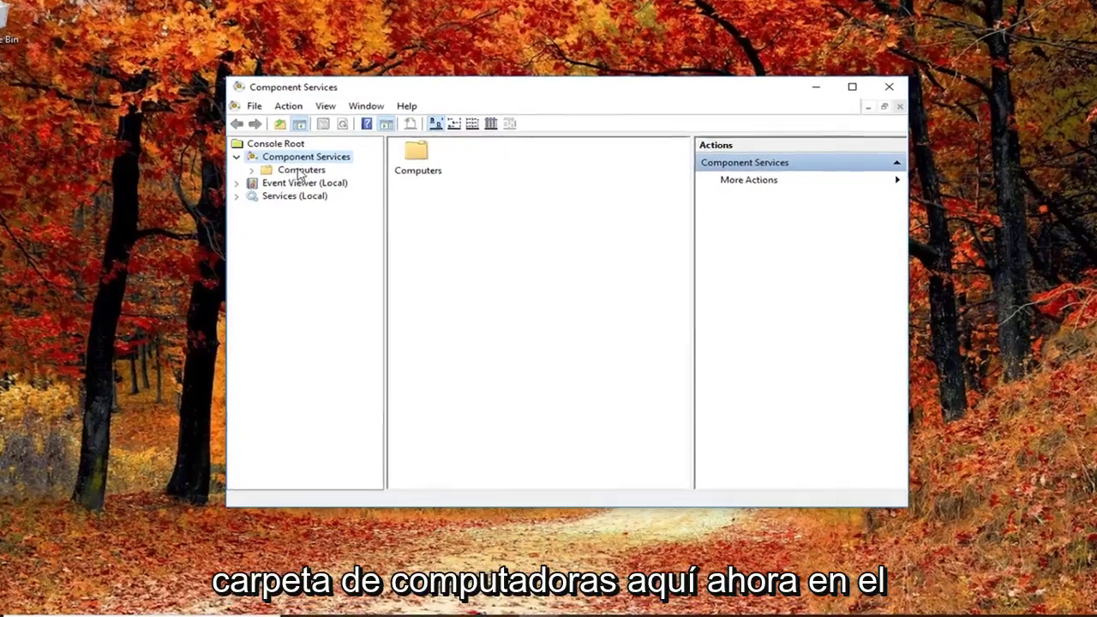
click(316, 169)
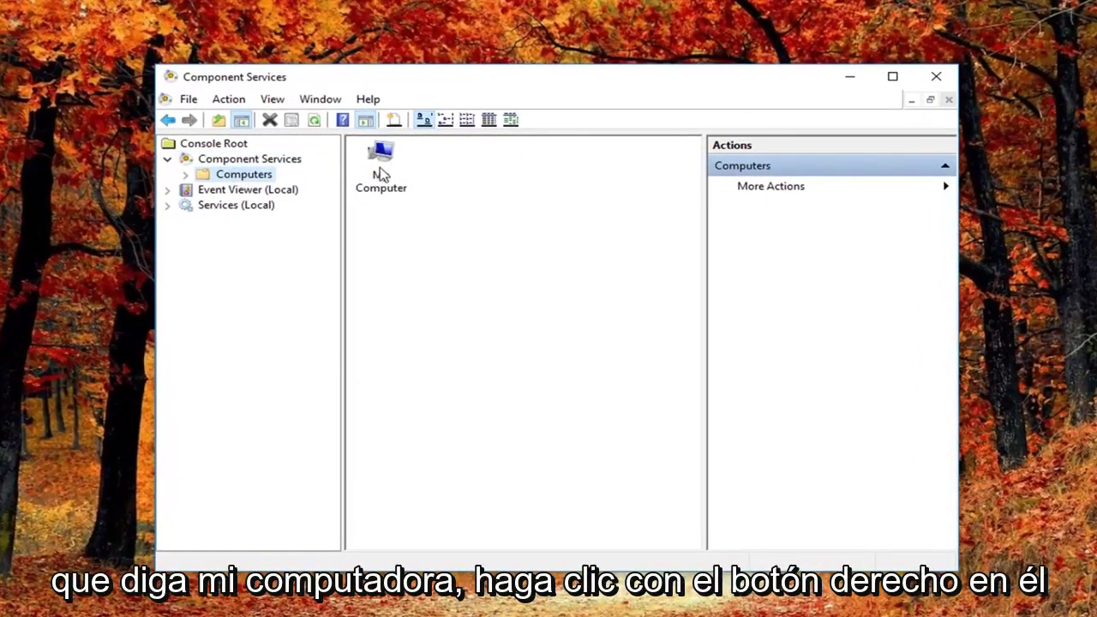
right_click(381, 176)
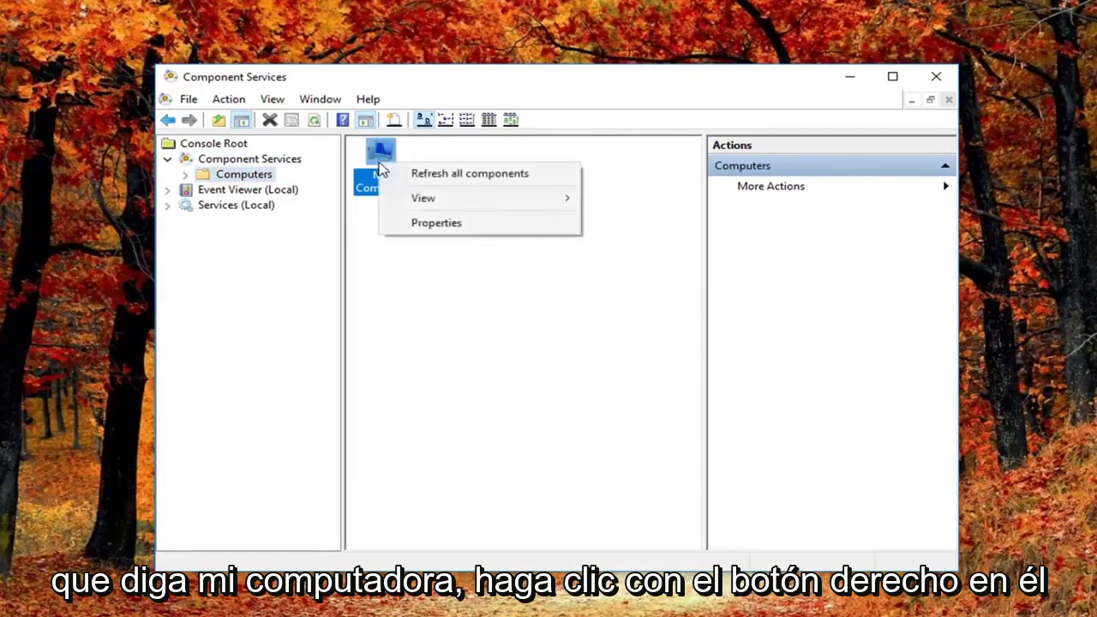
click(414, 223)
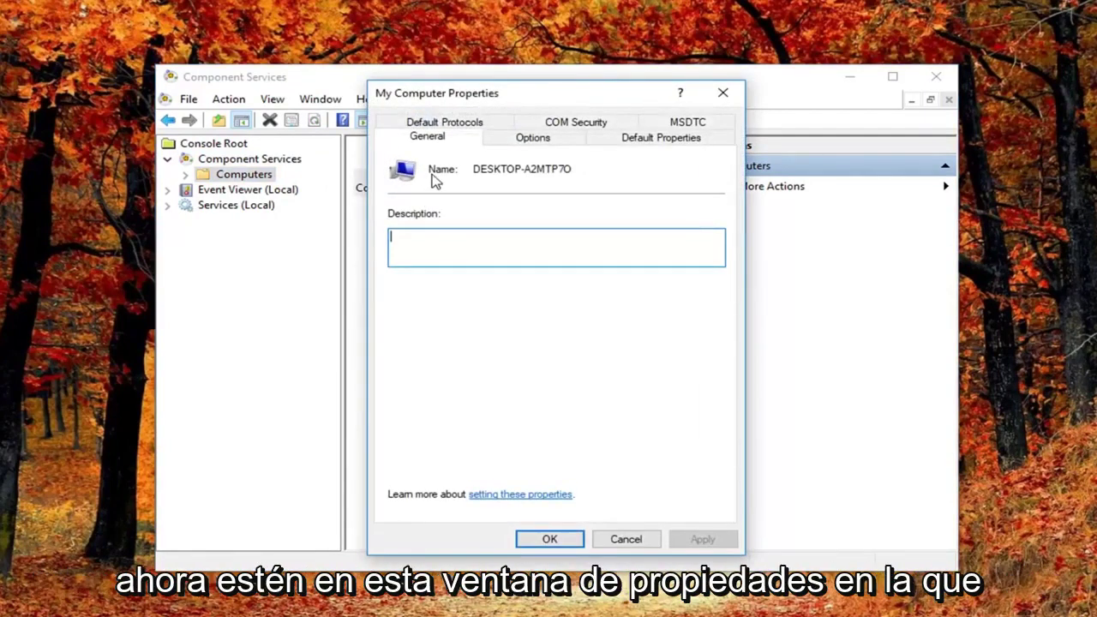
Uncheck Enable Distributed COM on this computer on the Default Properties tab and apply.
click(649, 147)
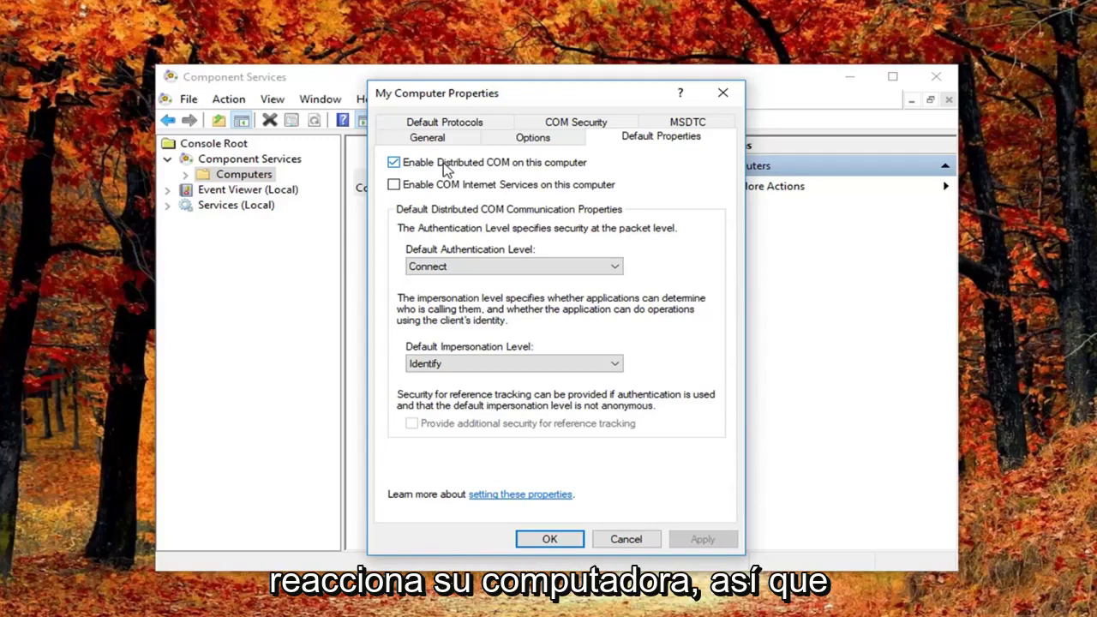
click(444, 166)
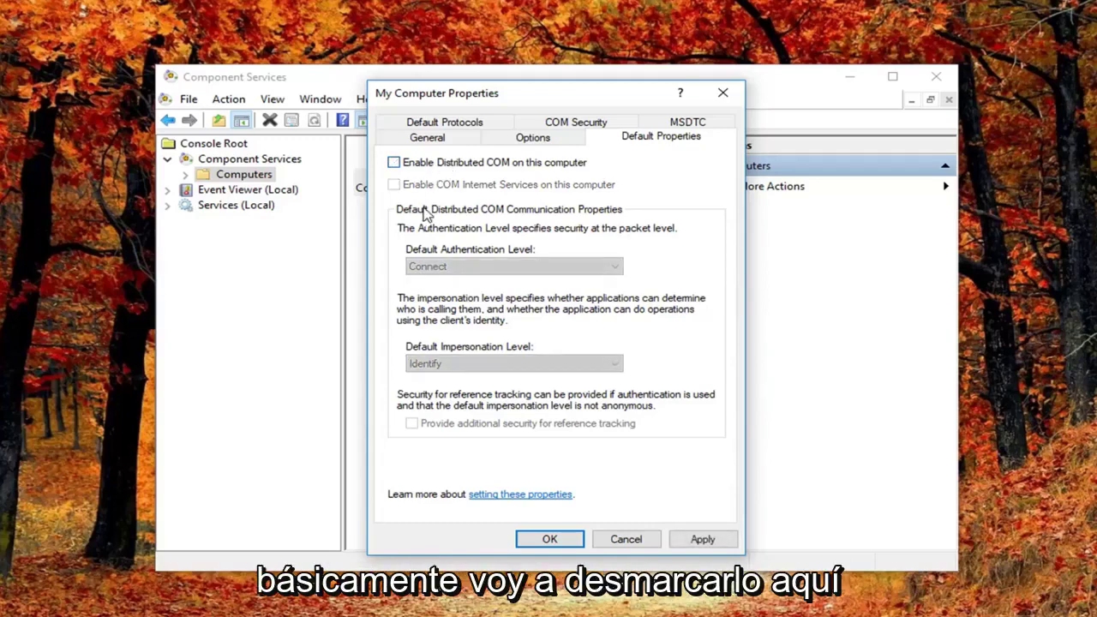
click(701, 541)
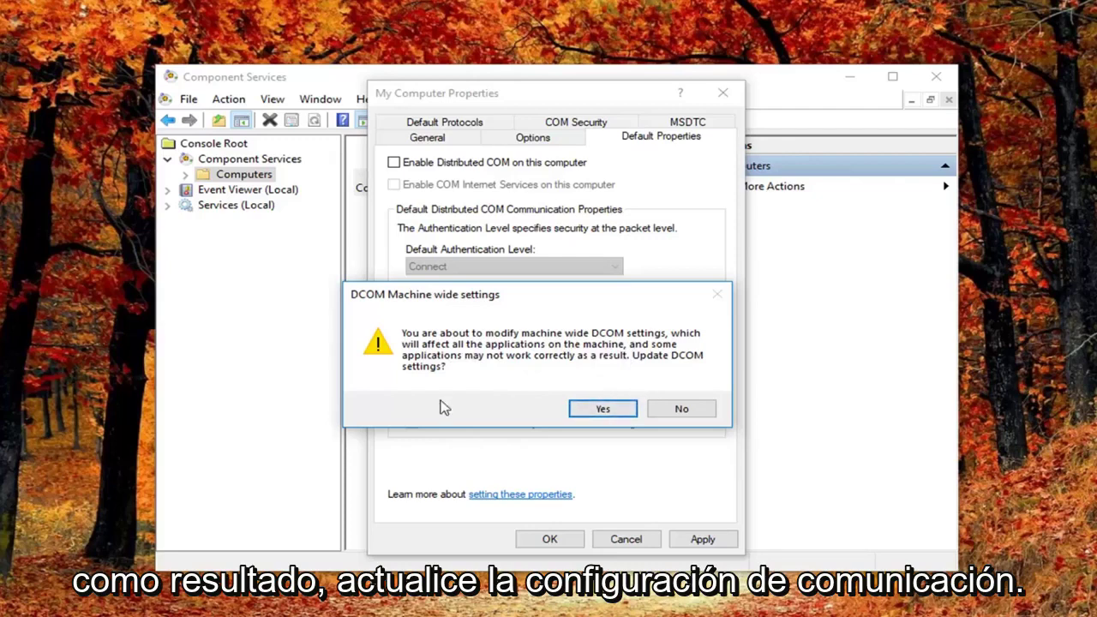
Confirm the machine-wide DCOM settings update and close the My Computer Properties dialog.
click(594, 411)
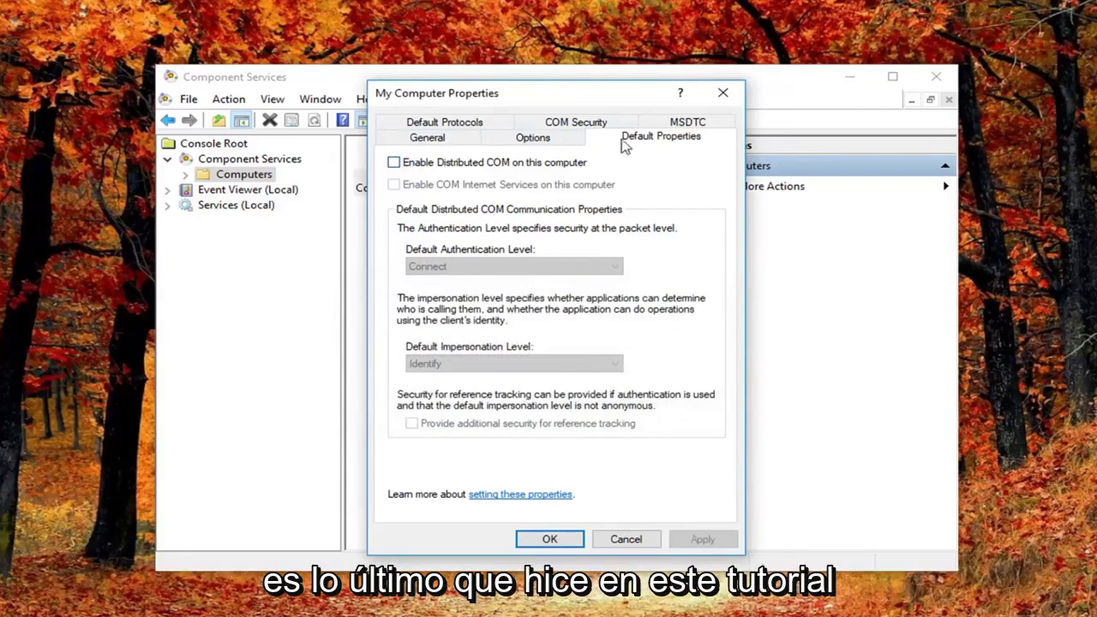
click(722, 101)
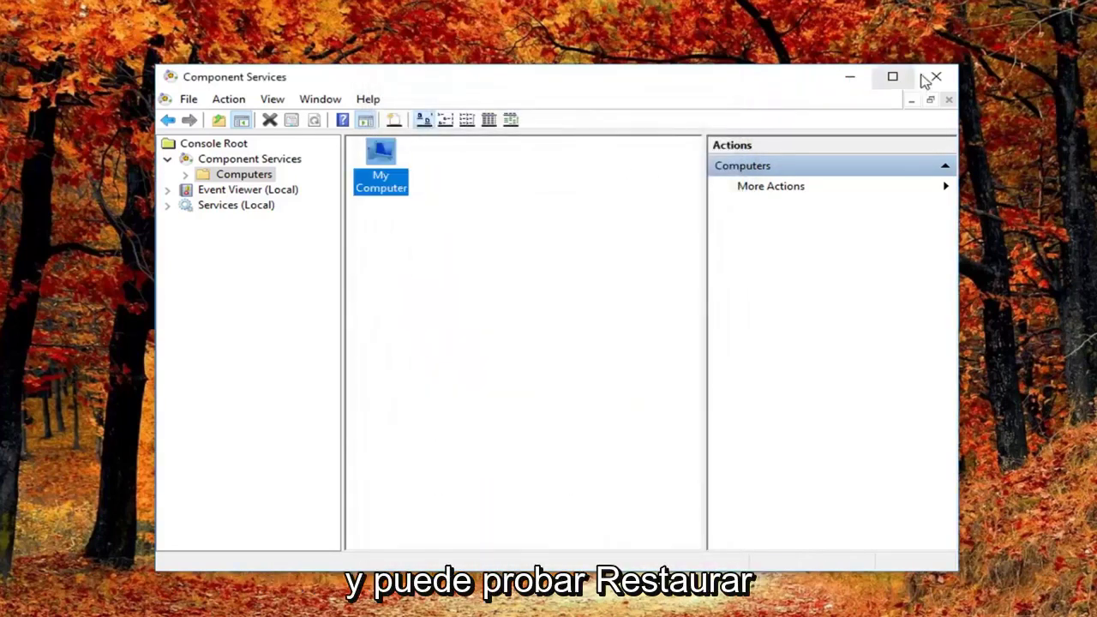